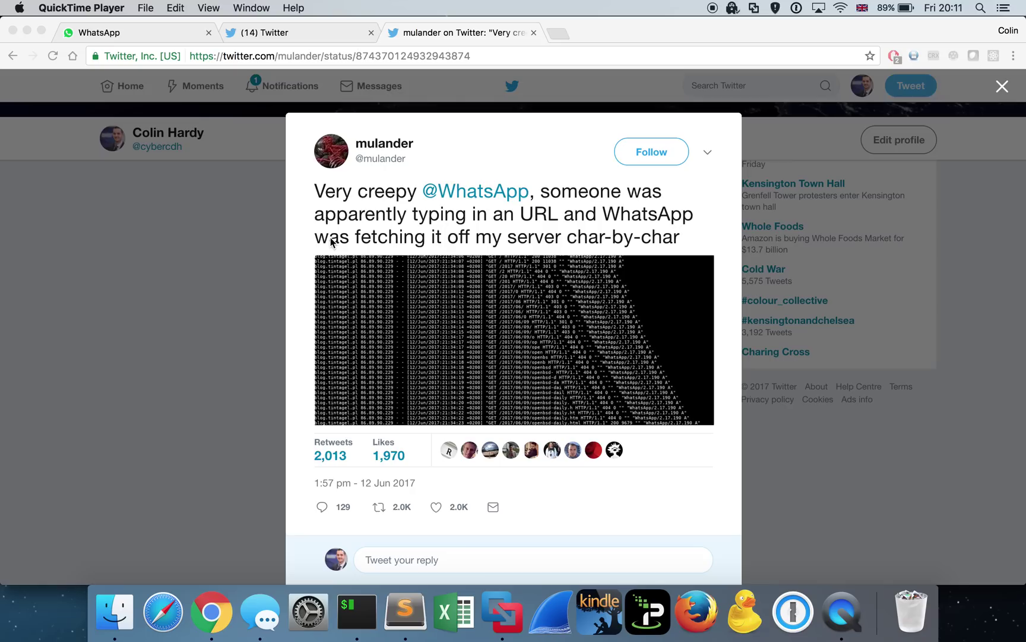
# Switch from the browser's full-screen space to the iTerm2 terminal workspace
pyautogui.hotkey('ctrl', 'Right')
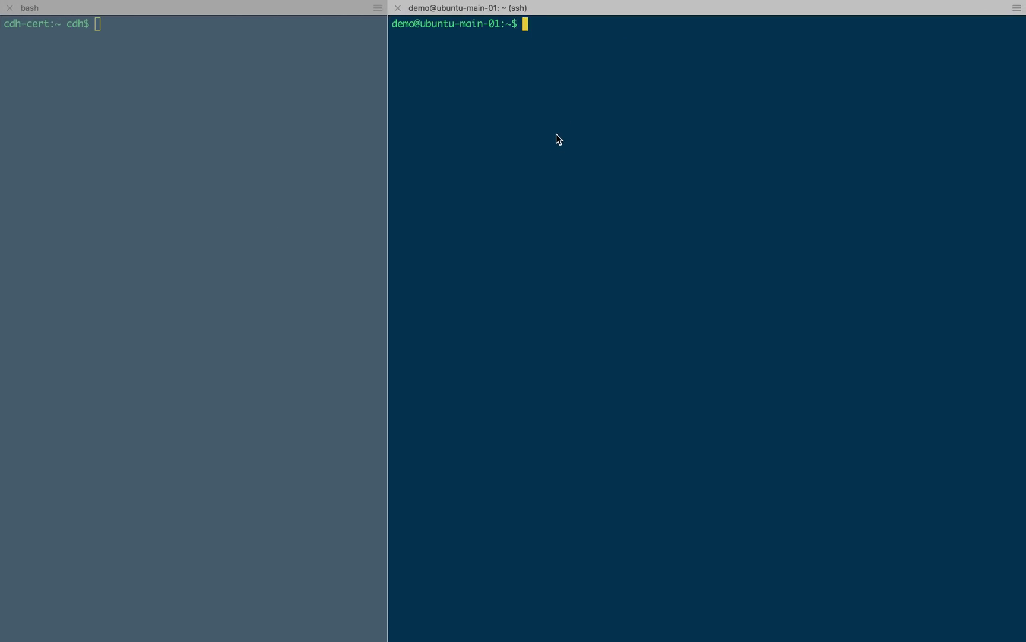
# In the ssh pane, run 'sudo tail -n 0 -f /var/log/nginx/access.log' to follow new log entries
pyautogui.write('sudo ')
pyautogui.write('tail')
pyautogui.write(' -n 0')
pyautogui.write('-f /var/')
pyautogui.write('lo')
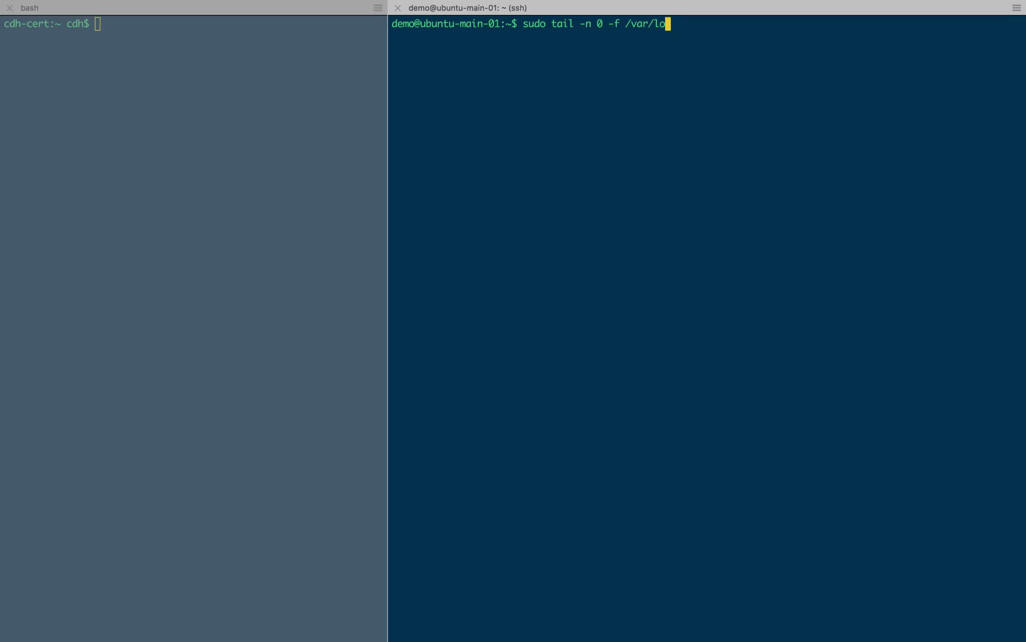
pyautogui.write('g/nginx/access/')
pyautogui.write('log')
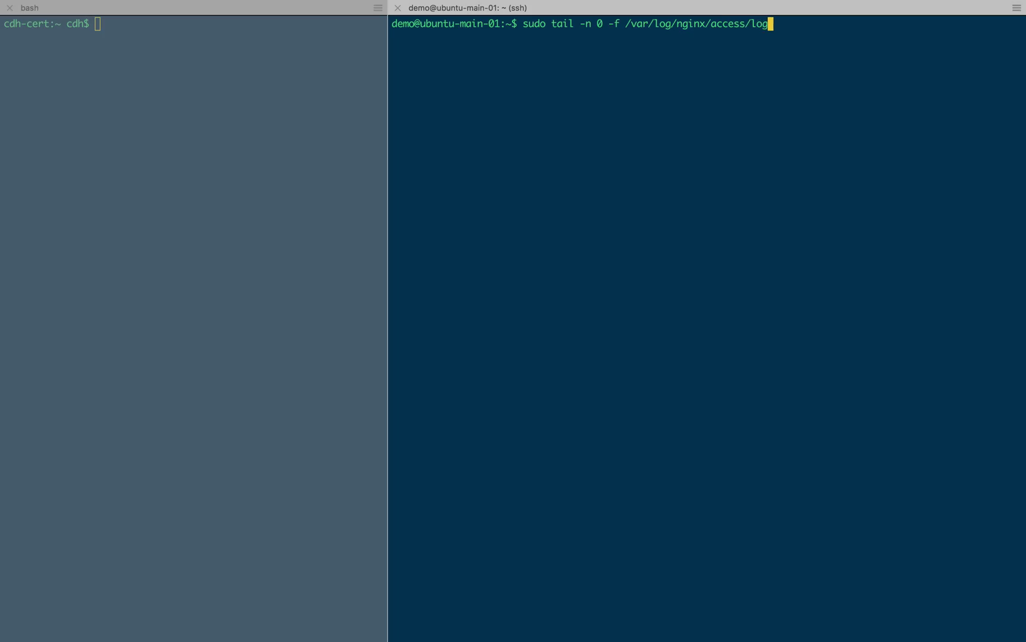
pyautogui.press('BackSpace')
pyautogui.press('BackSpace')
pyautogui.press('BackSpace')
pyautogui.write('.loog')
pyautogui.press('BackSpace')
pyautogui.press('BackSpace')
pyautogui.write('g')
pyautogui.press('Return')
# Run 'wget colin.guru' in the local bash pane
pyautogui.click(243, 138)
pyautogui.write('wge')
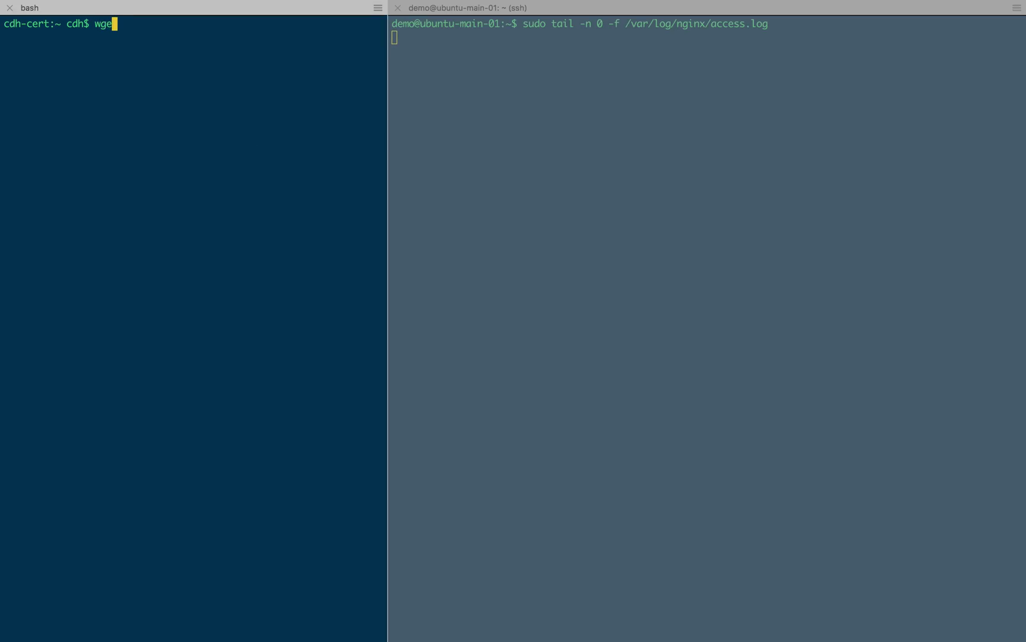
pyautogui.write('t colin.guru')
pyautogui.press('Return')
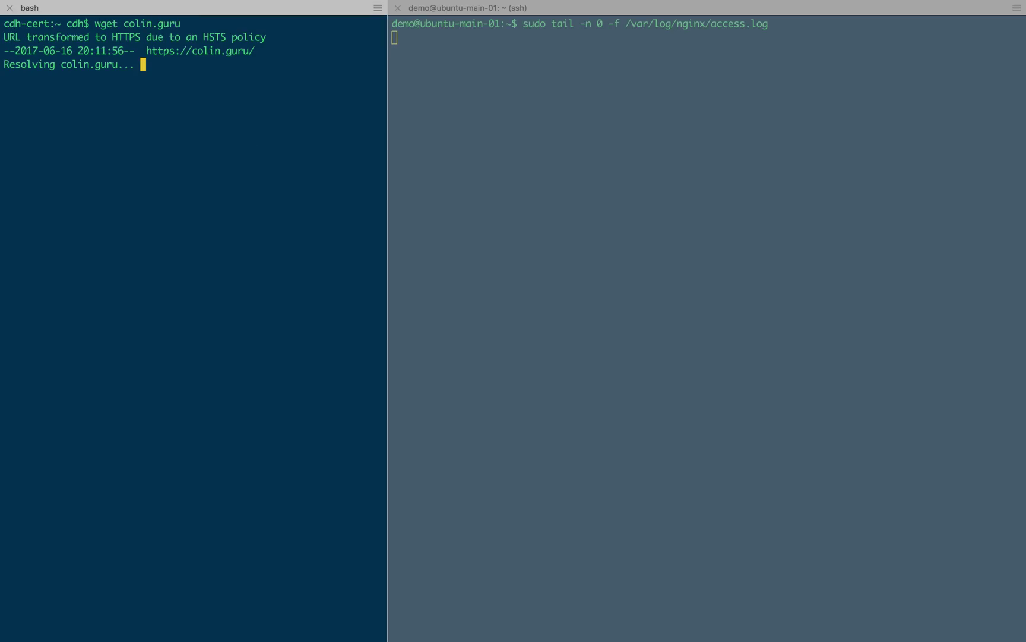
# Copy the requesting IP 104.238.169.65 from the log, run whois on it, and mark the owner lines
pyautogui.click(499, 117)
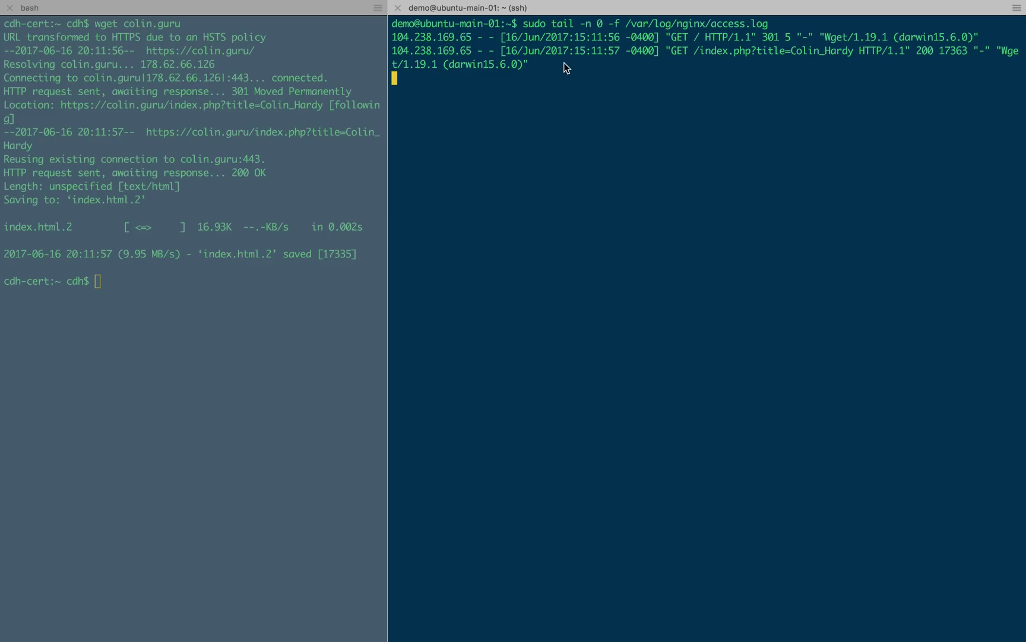
pyautogui.moveTo(471, 37); pyautogui.dragTo(392, 37)
pyautogui.press('super+c')
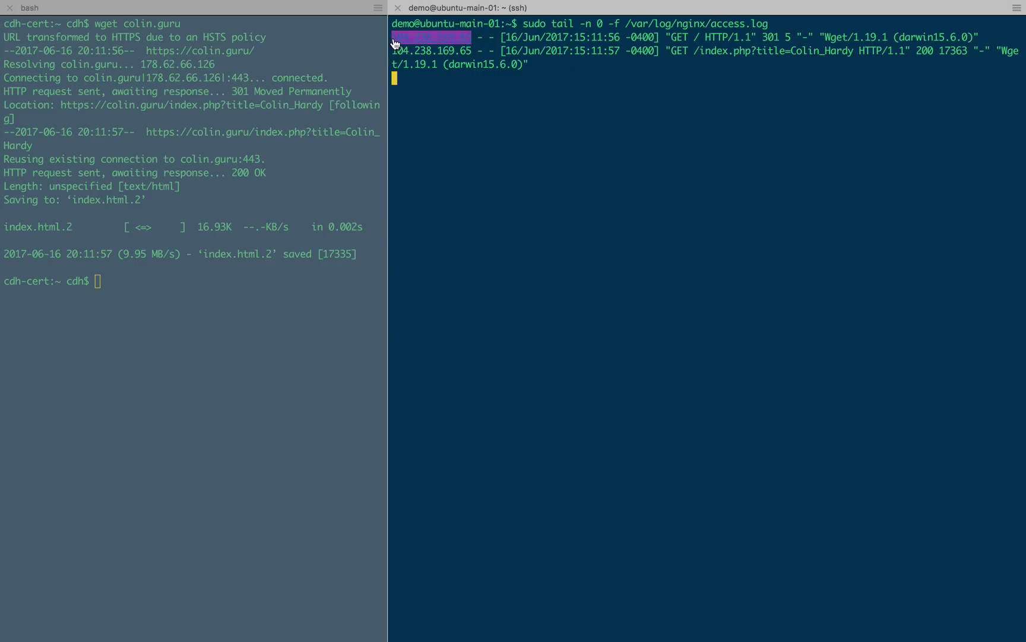
pyautogui.click(241, 298)
pyautogui.write('whois')
pyautogui.press('super+v')
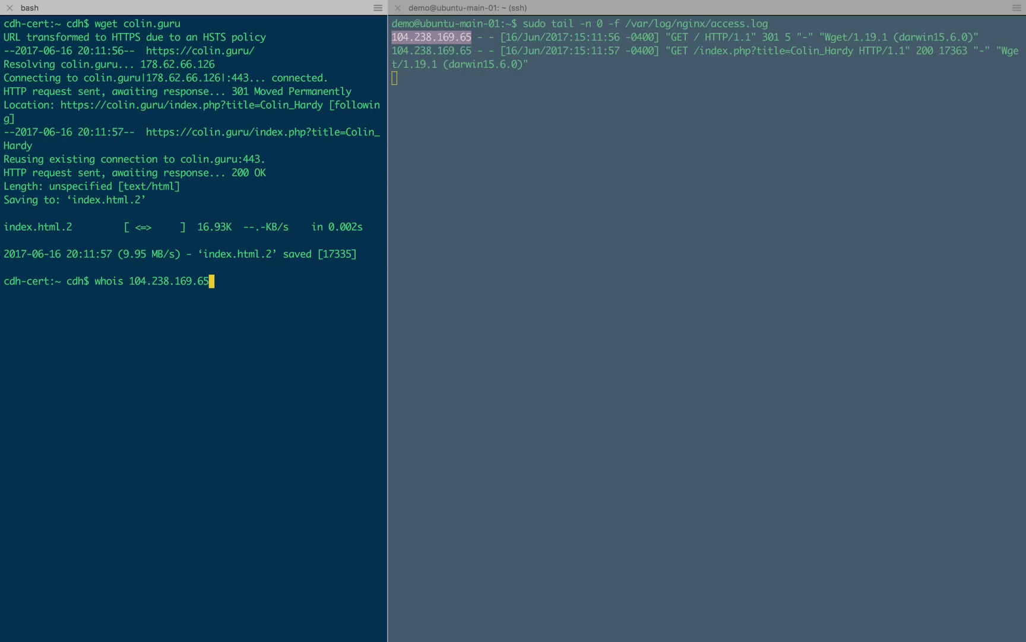
pyautogui.press('Return')
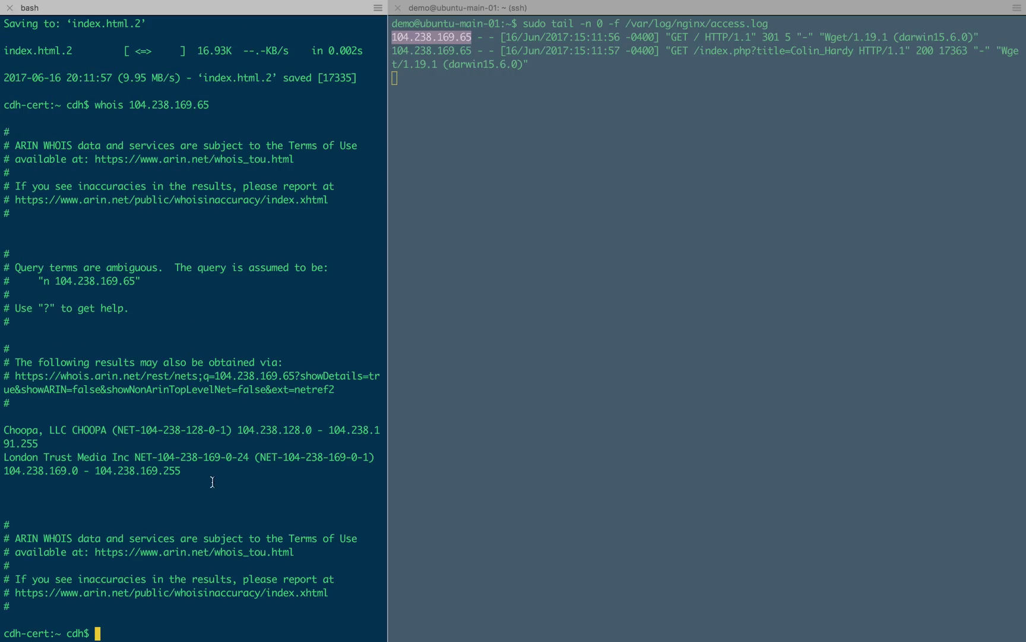
pyautogui.moveTo(211, 484)
pyautogui.mouseDown()
pyautogui.moveTo(3, 442)
pyautogui.moveTo(3, 419)
pyautogui.mouseUp()
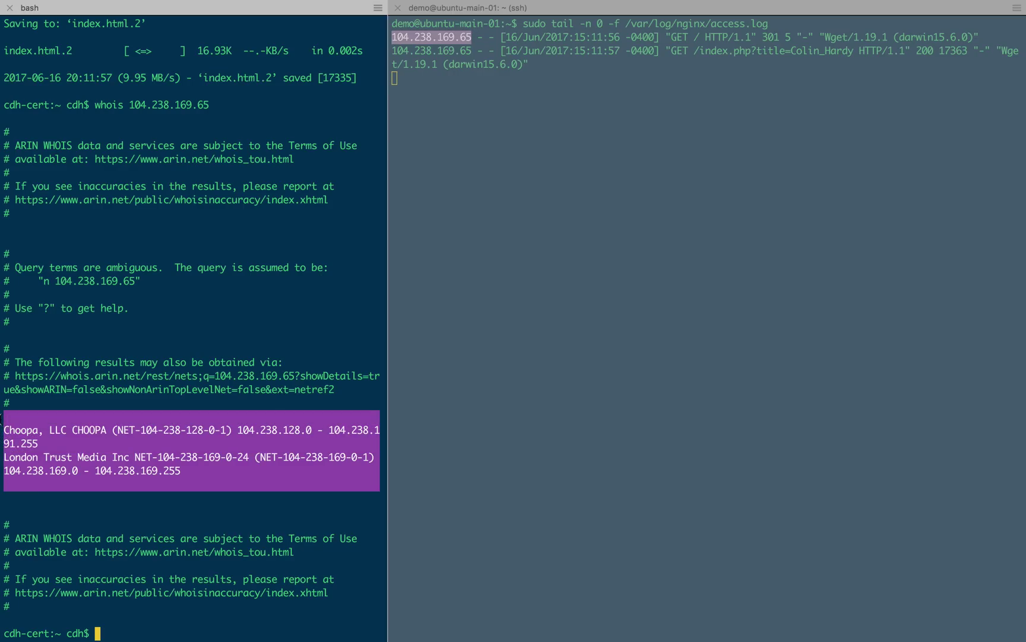
# Highlight the /index.php path and the Wget user agent in the access log line
pyautogui.click(125, 484)
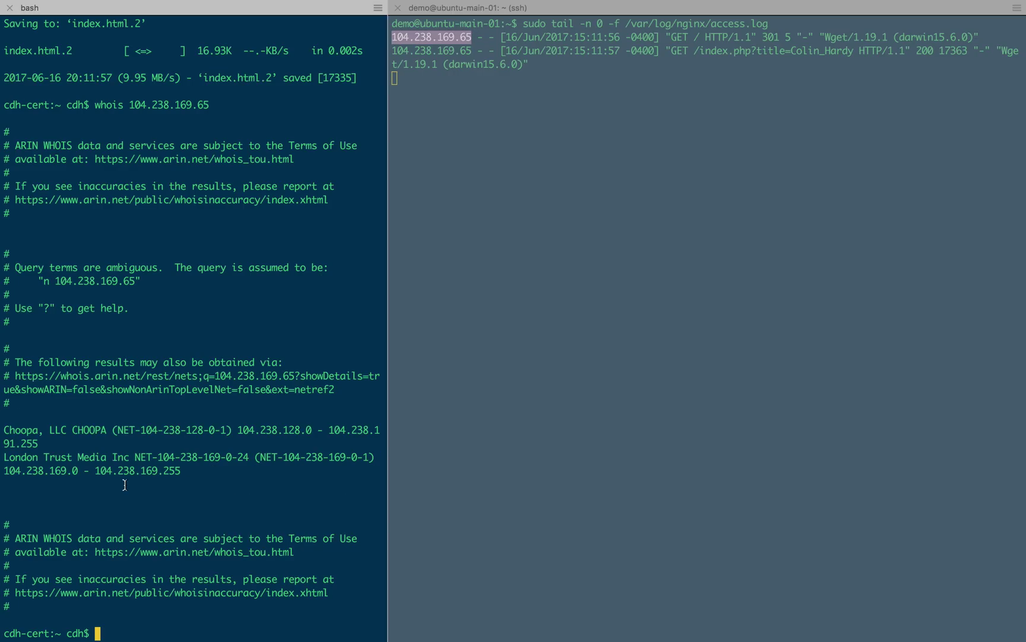
pyautogui.tripleClick(516, 158)
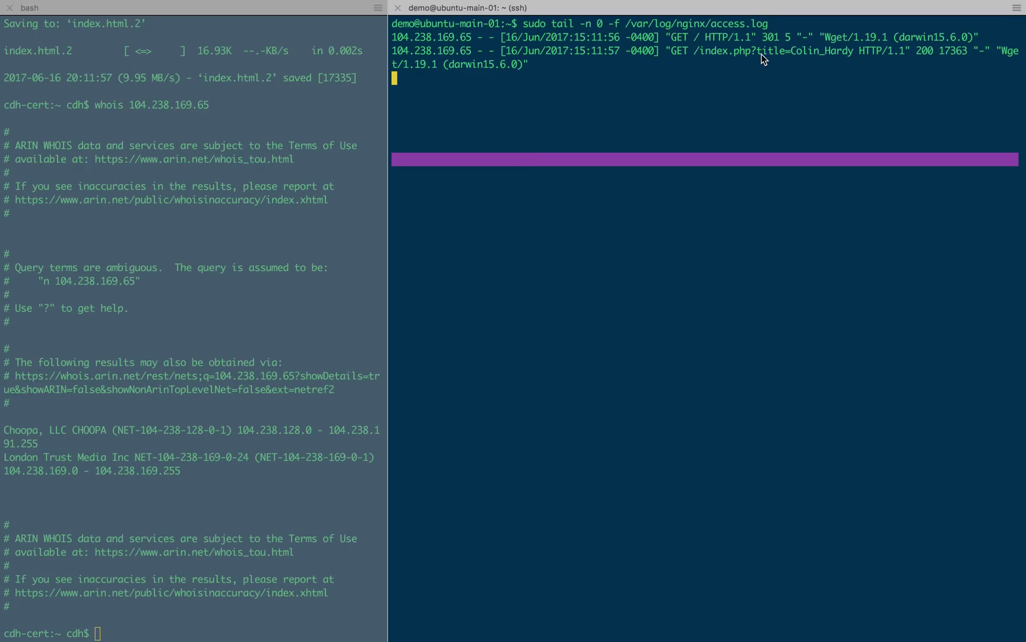
pyautogui.moveTo(694, 51); pyautogui.dragTo(881, 55)
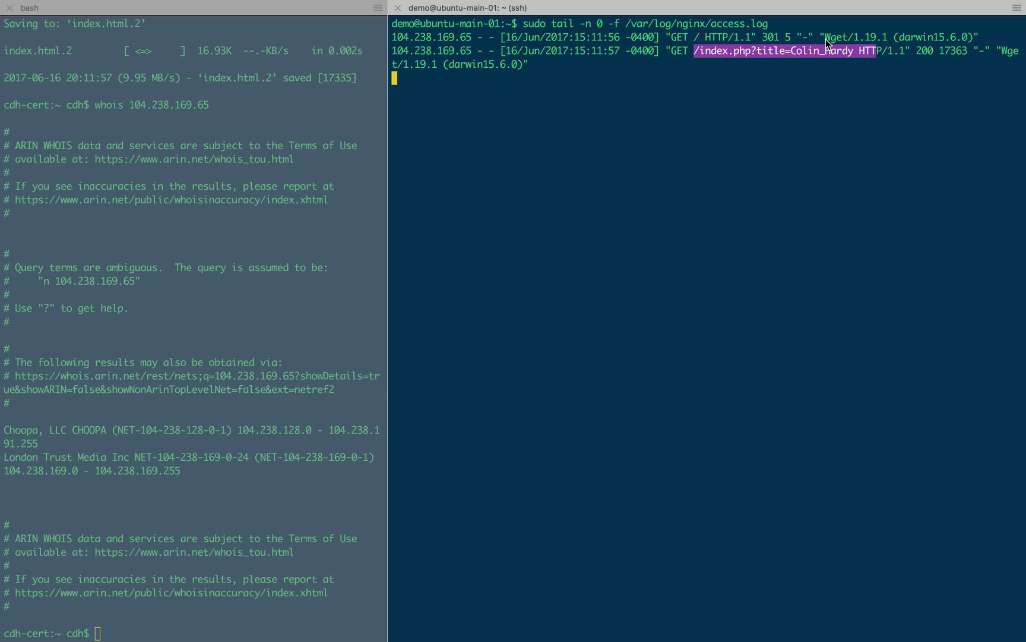
pyautogui.moveTo(825, 39)
pyautogui.mouseDown()
pyautogui.moveTo(995, 38)
pyautogui.moveTo(974, 38)
pyautogui.mouseUp()
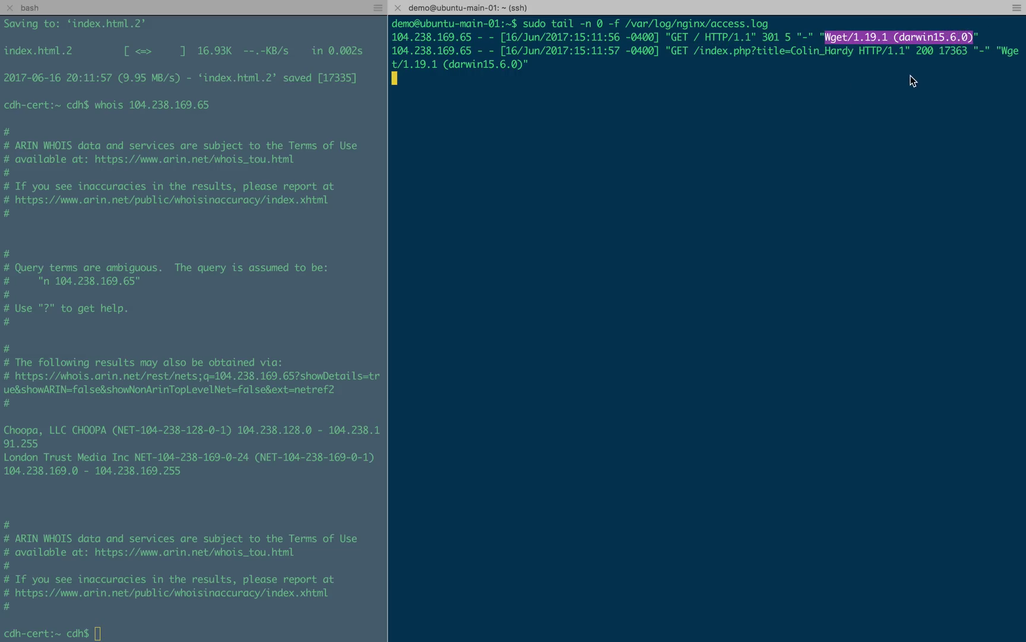
pyautogui.click(910, 76)
pyautogui.click(313, 387)
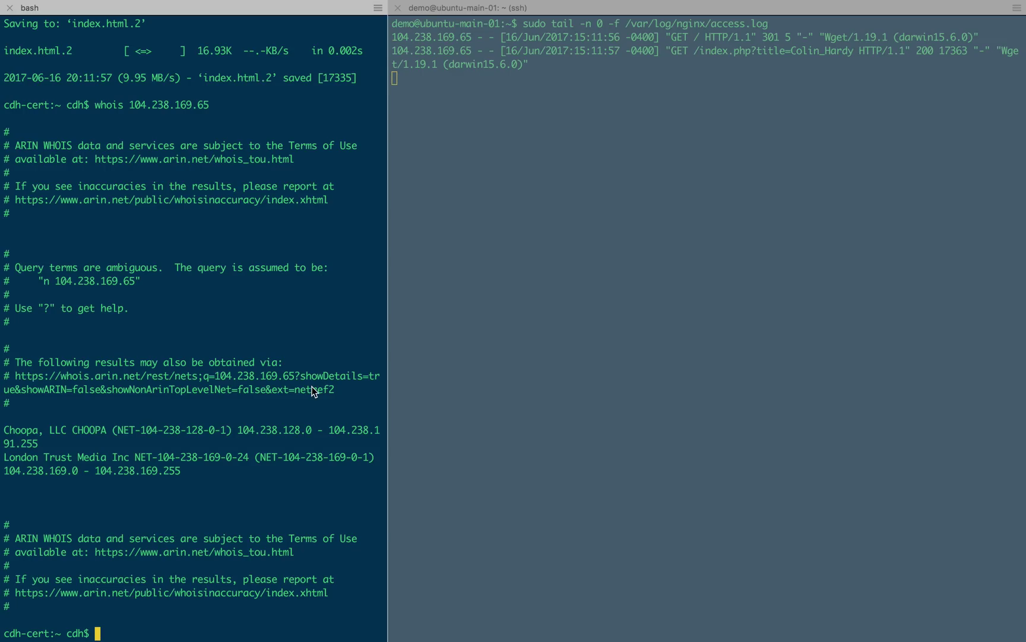
# Clear the bash pane and go to the Twitter direct message conversation in Chrome
pyautogui.write('clear')
pyautogui.press('Return')
pyautogui.hotkey('ctrl', 'Left')
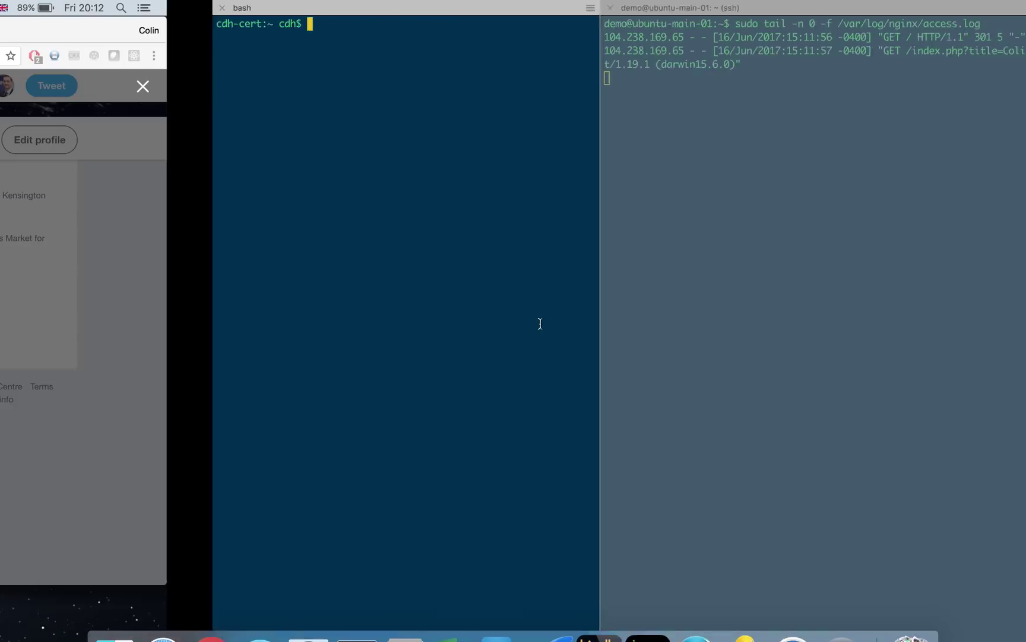
pyautogui.press('super+alt+Left')
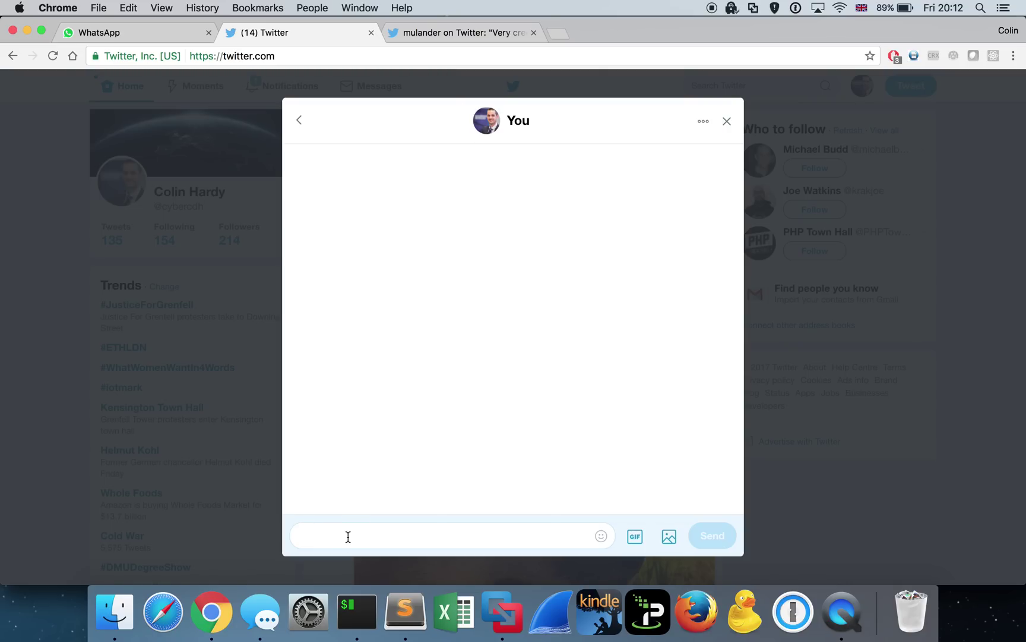
pyautogui.write('https://coling')
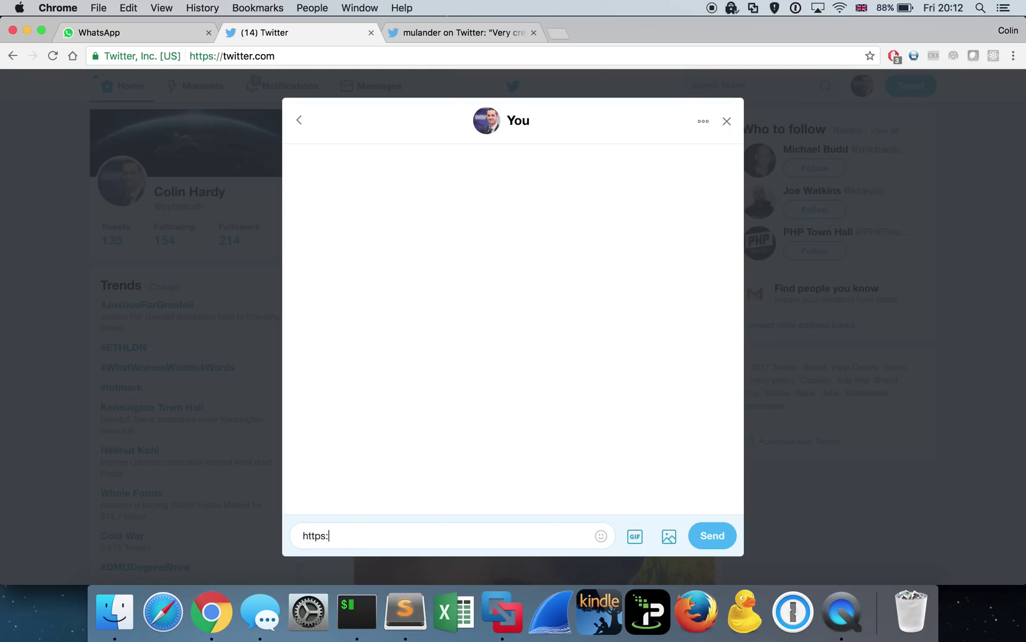
pyautogui.press('BackSpace')
pyautogui.write('.guru')
pyautogui.write('/twittercard')
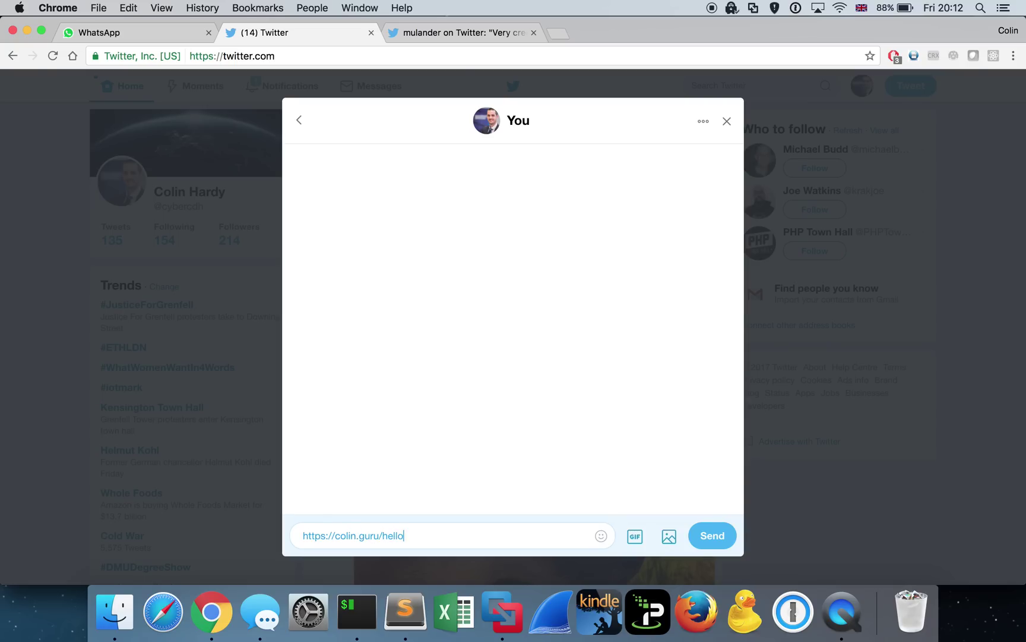
pyautogui.press('Return')
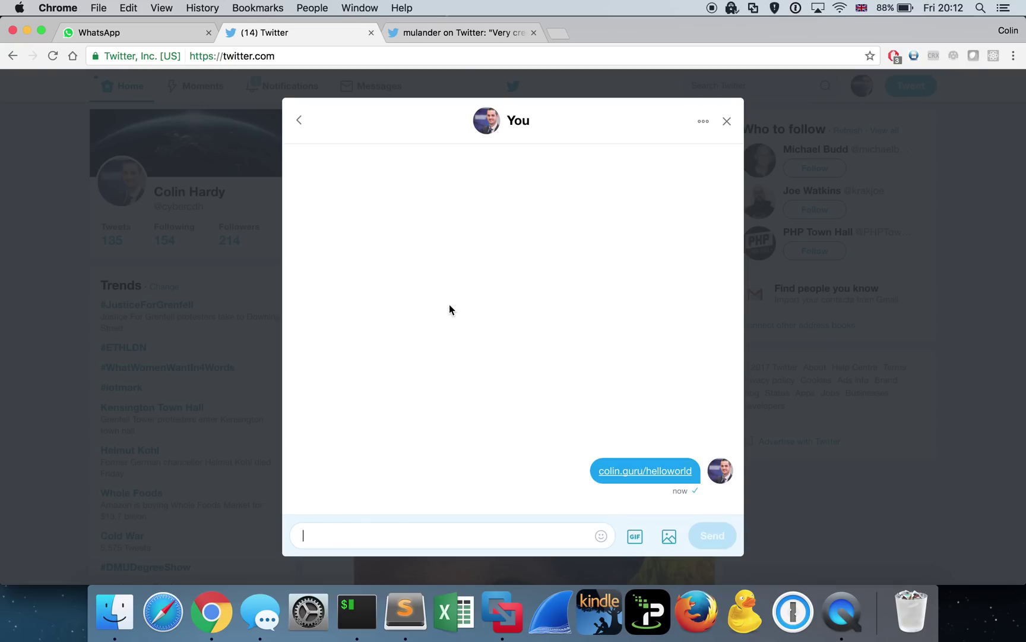
pyautogui.hotkey('ctrl', 'Right')
# Mark the Twitterbot/1.0 user agent in the log and copy its IP 199.16.157.180
pyautogui.click(653, 133)
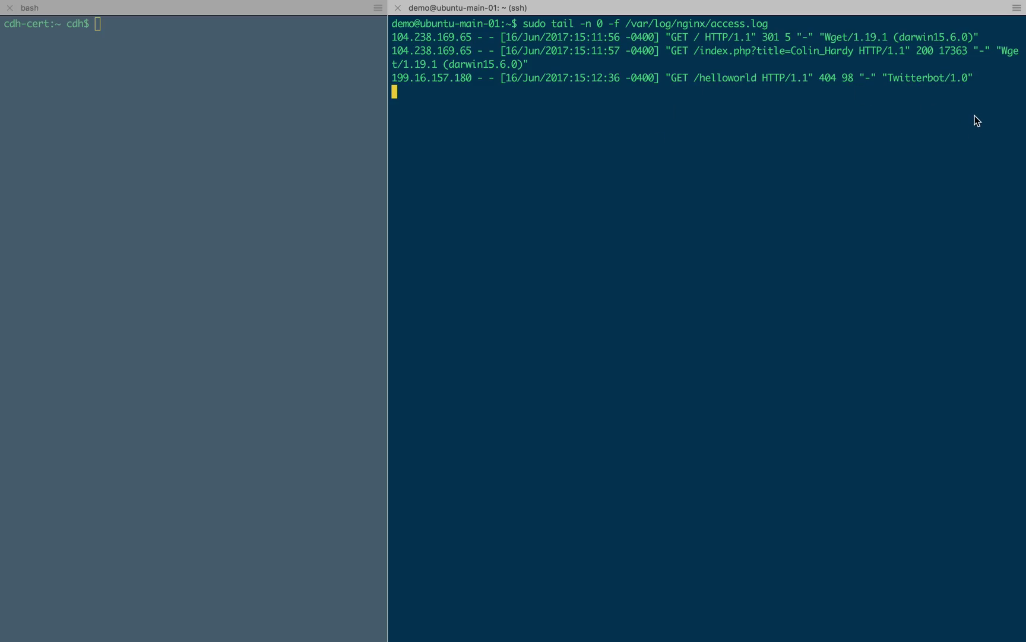
pyautogui.moveTo(977, 80); pyautogui.dragTo(889, 86)
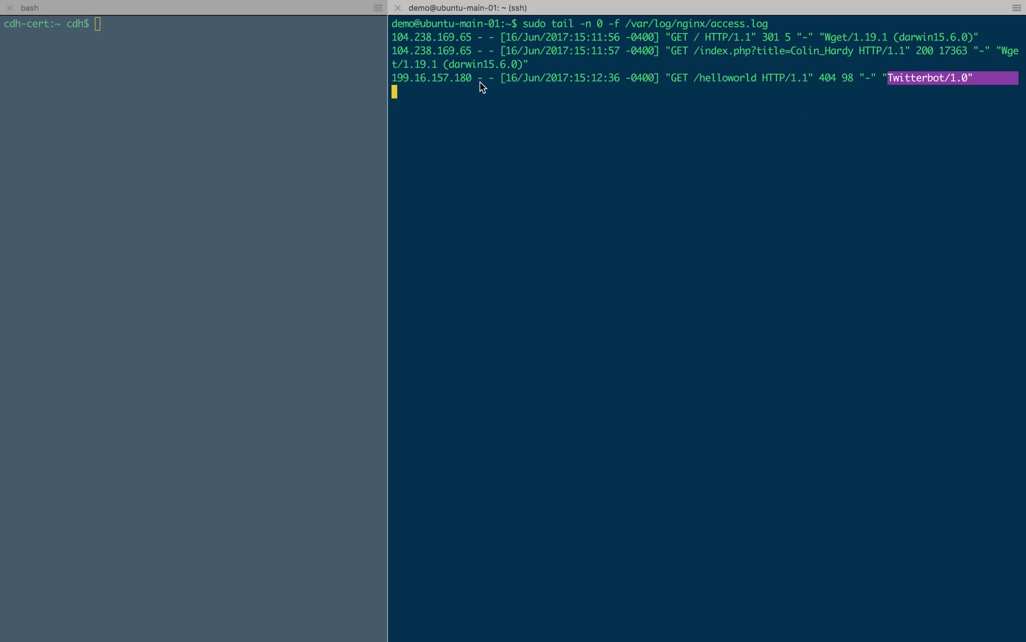
pyautogui.moveTo(473, 80); pyautogui.dragTo(374, 81)
pyautogui.press('super+c')
# Run whois on 199.16.157.180 and highlight the Twitter Inc. network range details
pyautogui.click(163, 96)
pyautogui.write('whois')
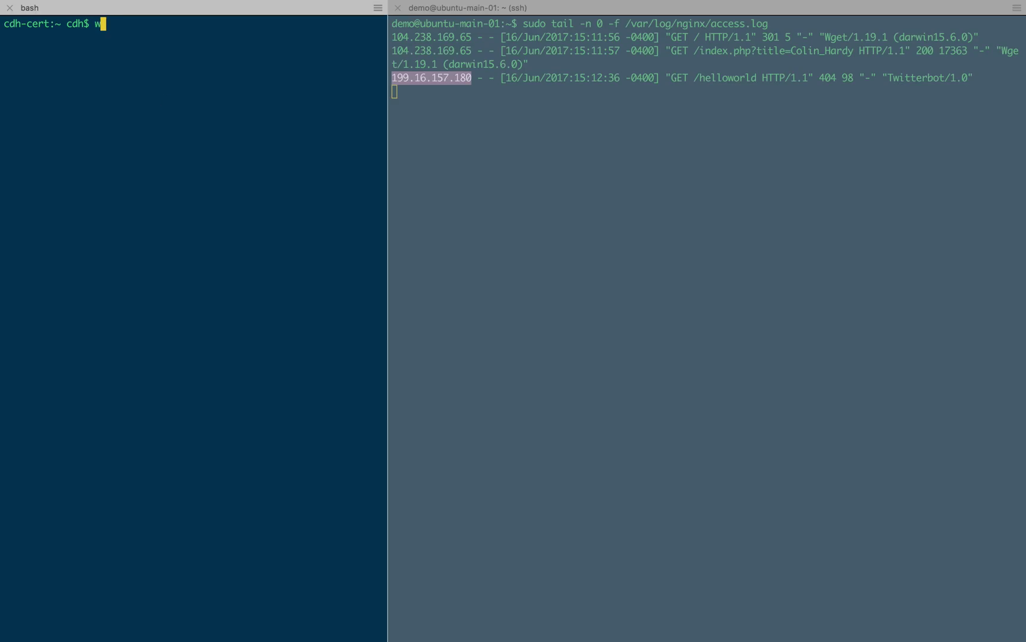
pyautogui.press('super+v')
pyautogui.press('Return')
pyautogui.scroll(15, 110, 155)
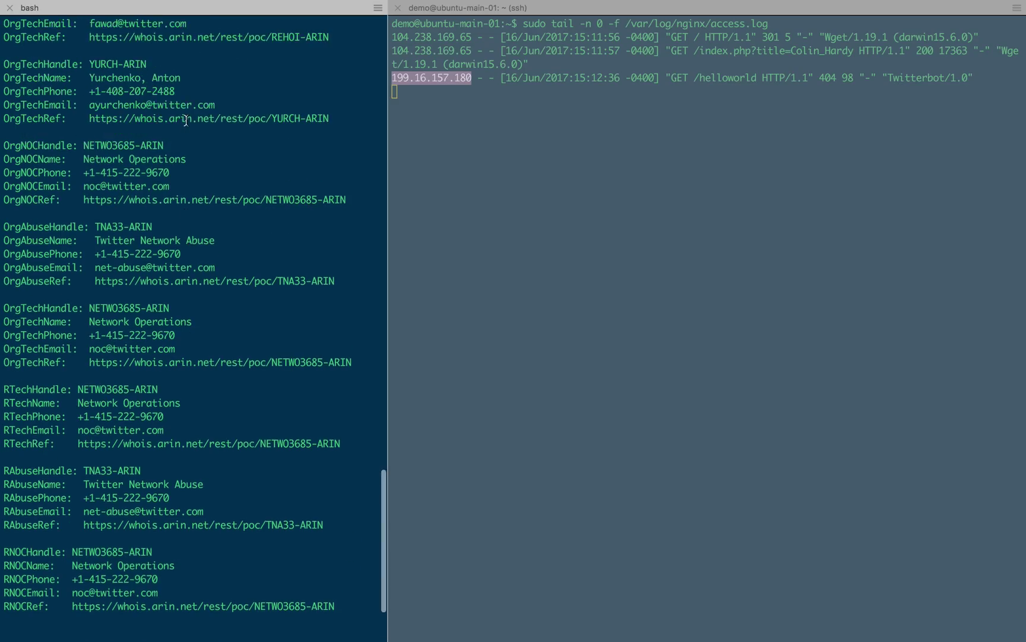
pyautogui.moveTo(110, 154); pyautogui.dragTo(119, 280)
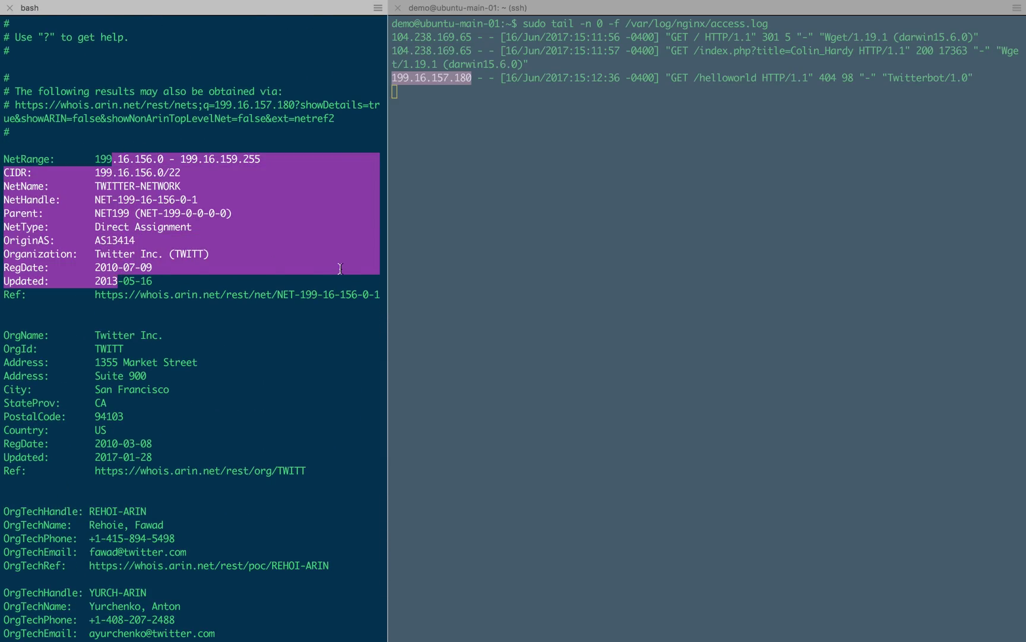
# Clear the bash pane and switch to the WhatsApp Web tab in Chrome
pyautogui.write('clear')
pyautogui.press('Return')
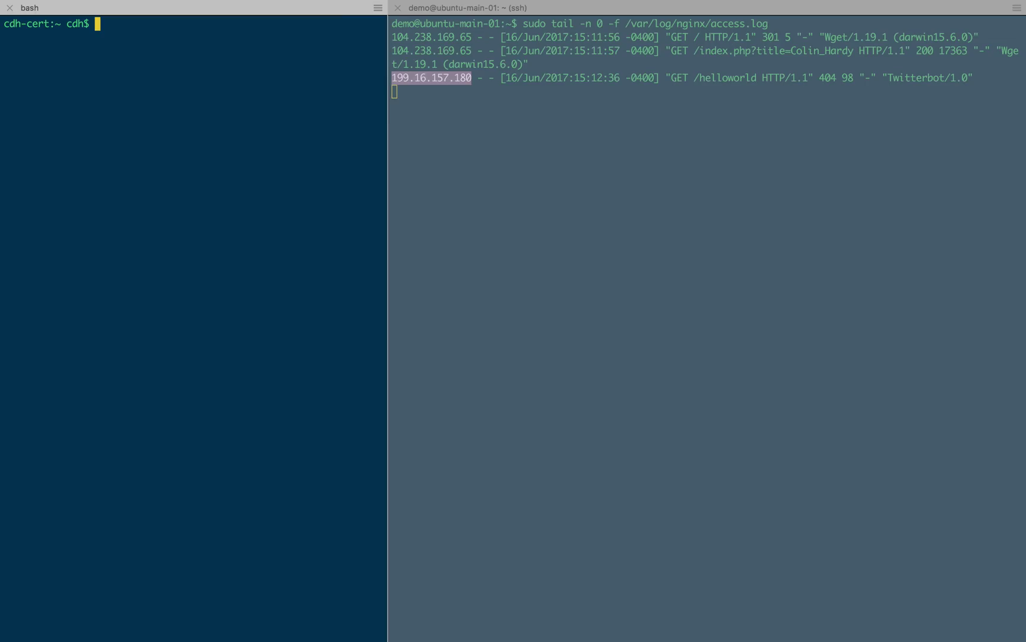
pyautogui.hotkey('ctrl', 'Left')
pyautogui.press('super+alt+Left')
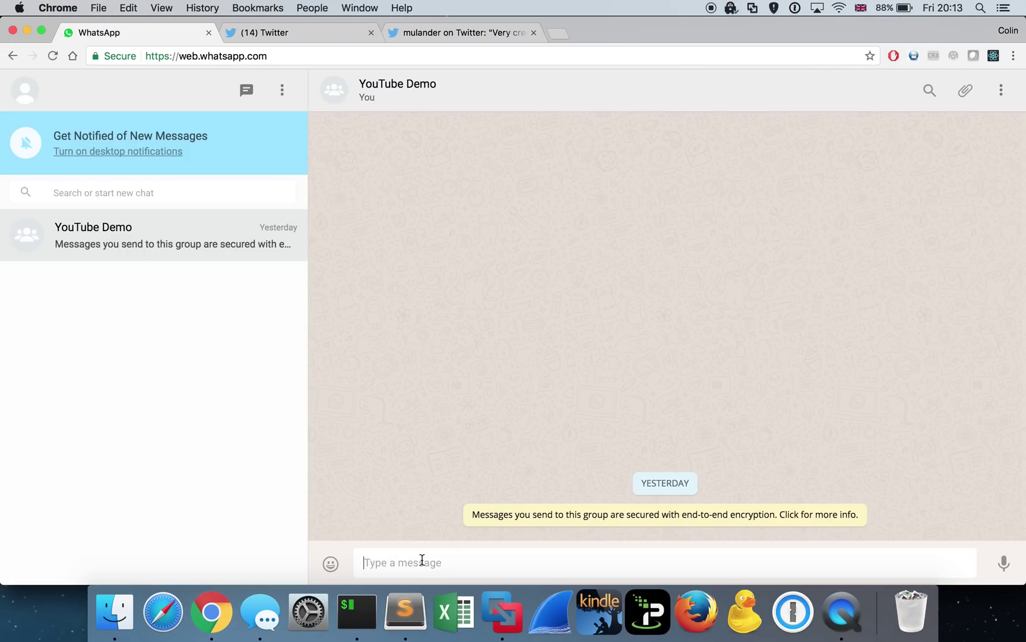
pyautogui.write('https://col')
pyautogui.write('in.guru')
pyautogui.write('/wha')
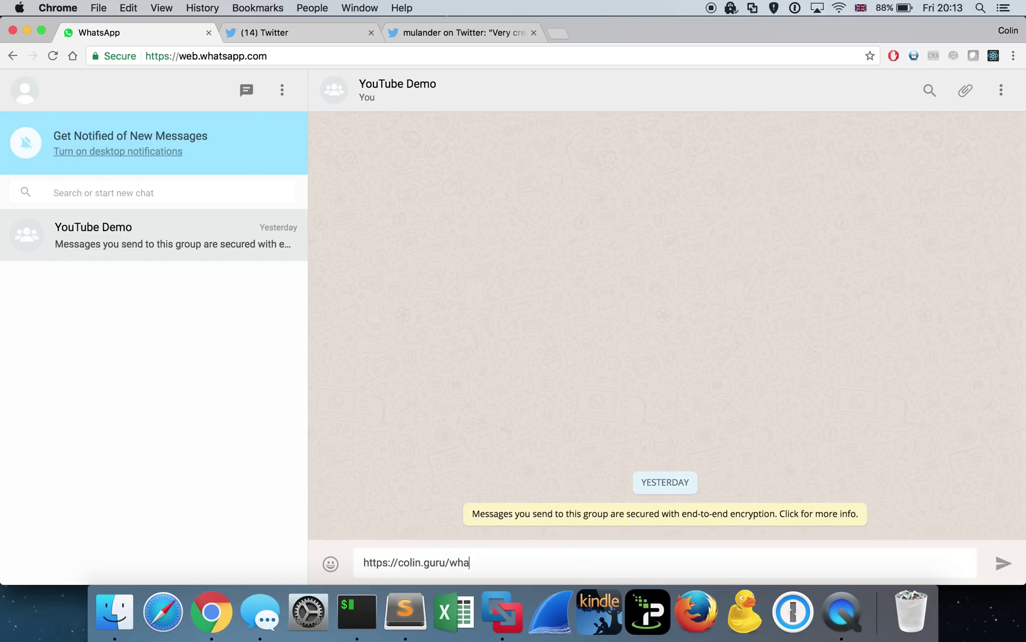
pyautogui.write('tsappdemo')
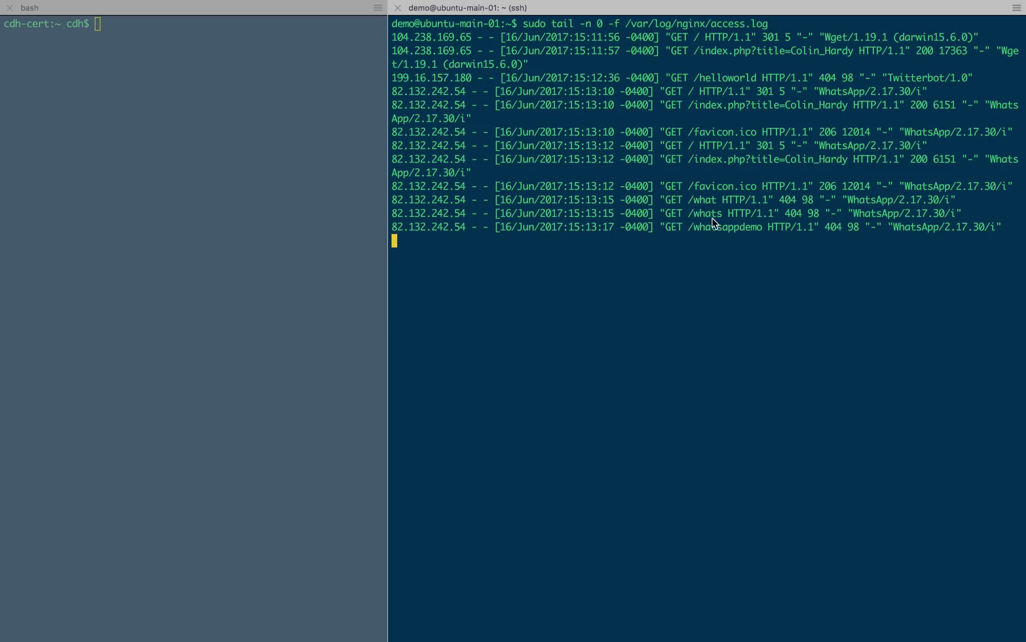
pyautogui.moveTo(684, 200)
pyautogui.mouseDown()
pyautogui.moveTo(733, 214)
pyautogui.moveTo(732, 226)
pyautogui.moveTo(763, 229)
pyautogui.mouseUp()
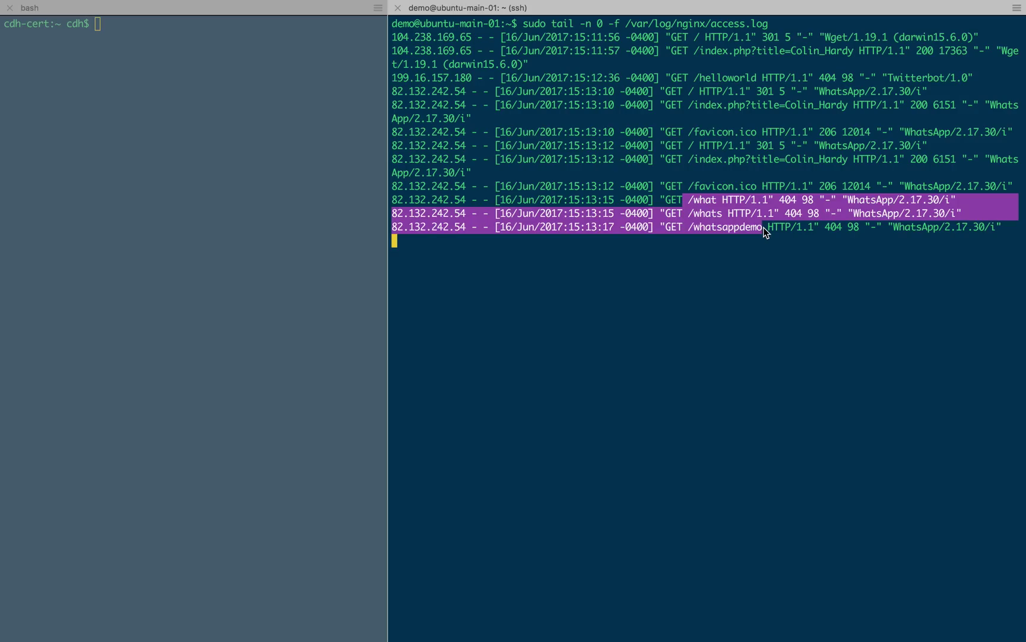
pyautogui.click(859, 244)
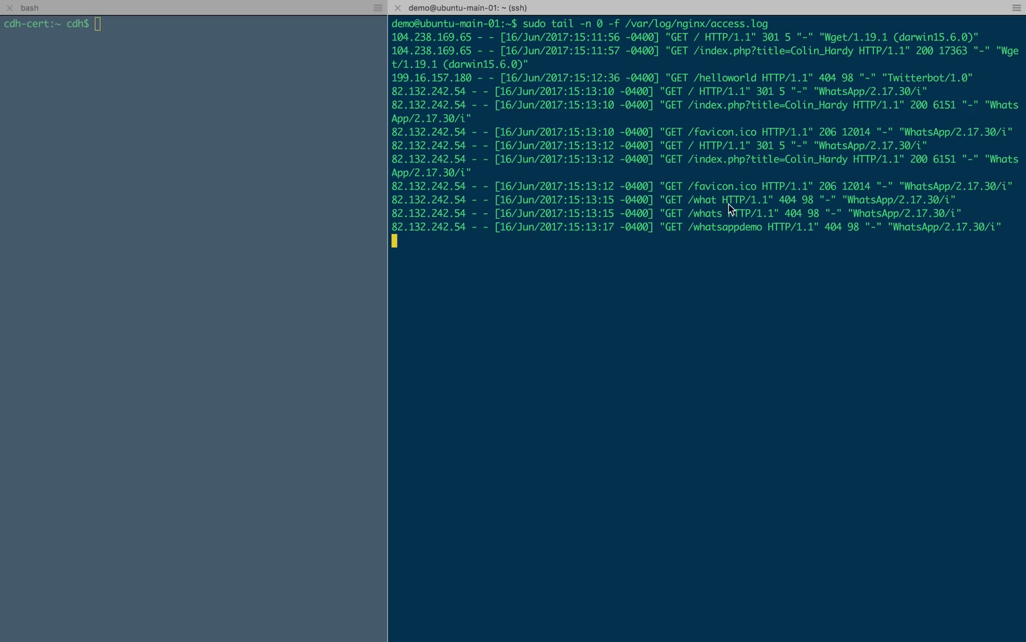
pyautogui.moveTo(471, 202); pyautogui.dragTo(381, 202)
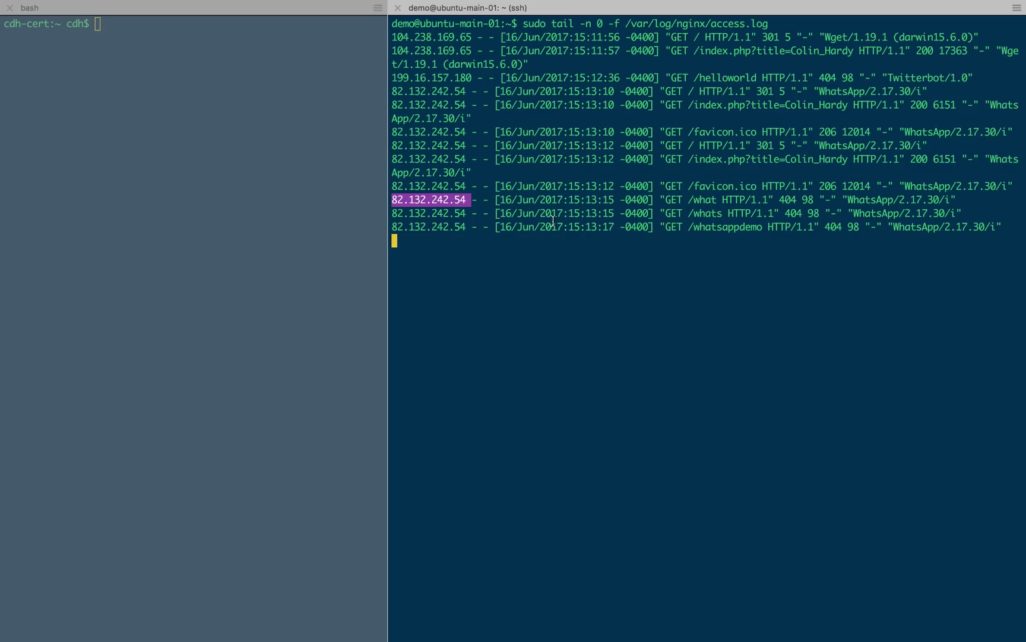
pyautogui.moveTo(476, 78); pyautogui.dragTo(381, 85)
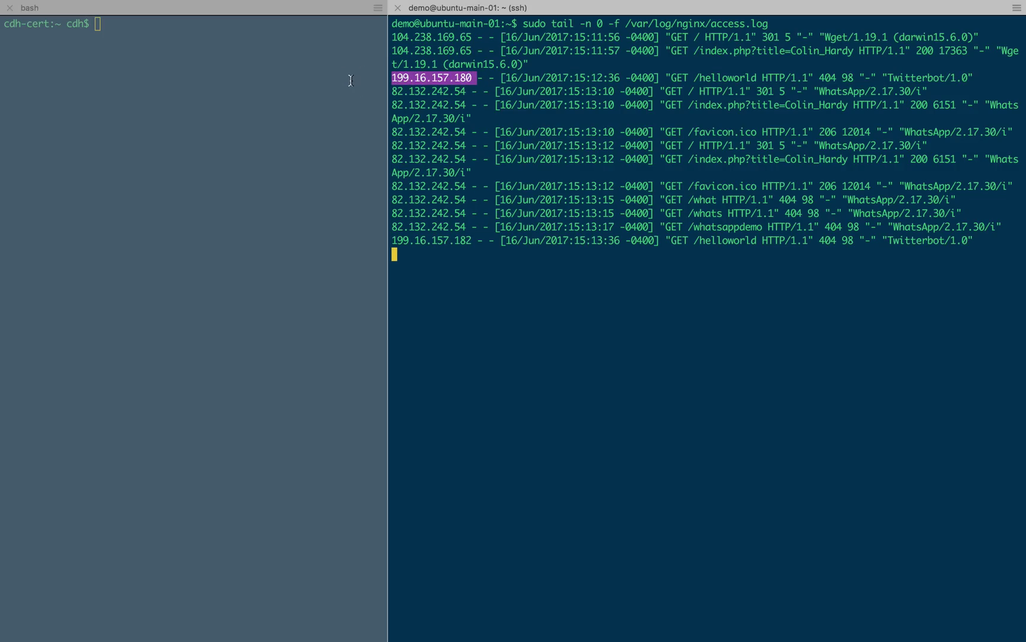
pyautogui.click(475, 48)
pyautogui.moveTo(475, 49); pyautogui.dragTo(383, 52)
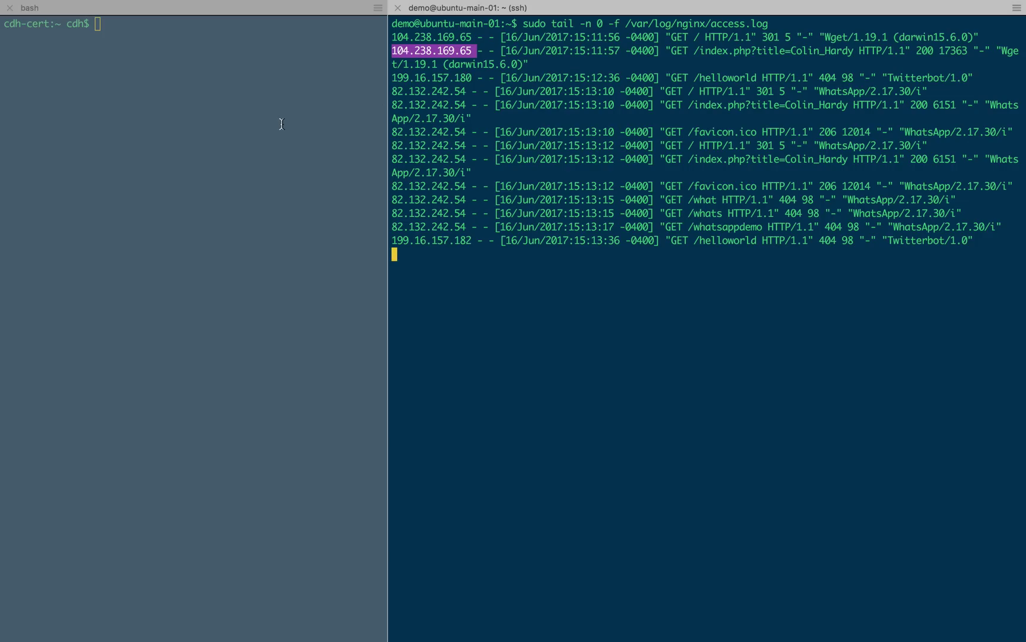
pyautogui.moveTo(470, 226); pyautogui.dragTo(385, 224)
pyautogui.press('super+c')
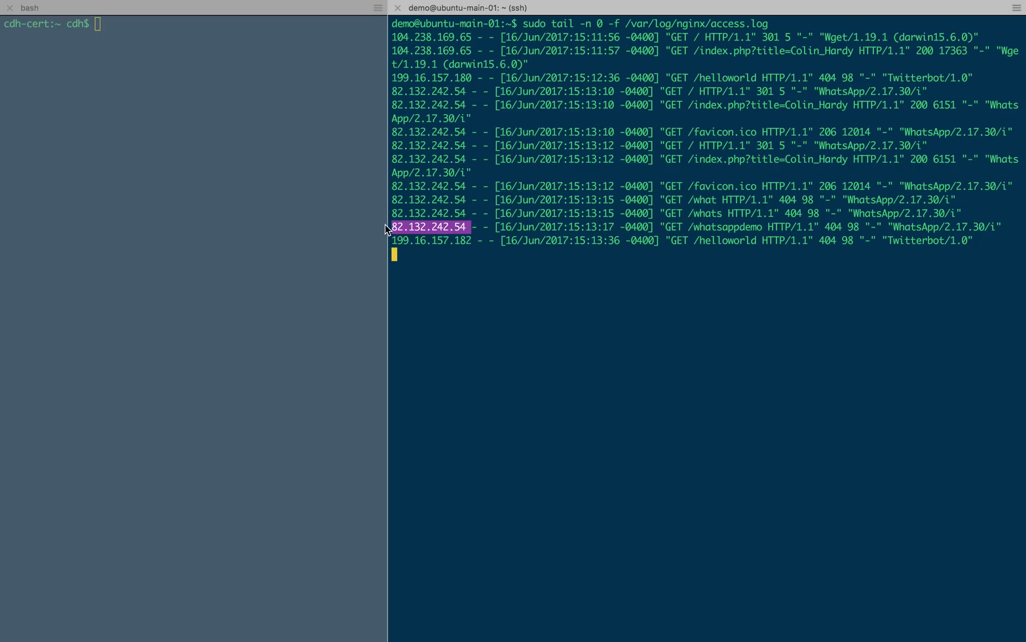
# Run whois on 82.132.242.54 and highlight the O2 Online (UK) inetnum details
pyautogui.click(302, 189)
pyautogui.write('w')
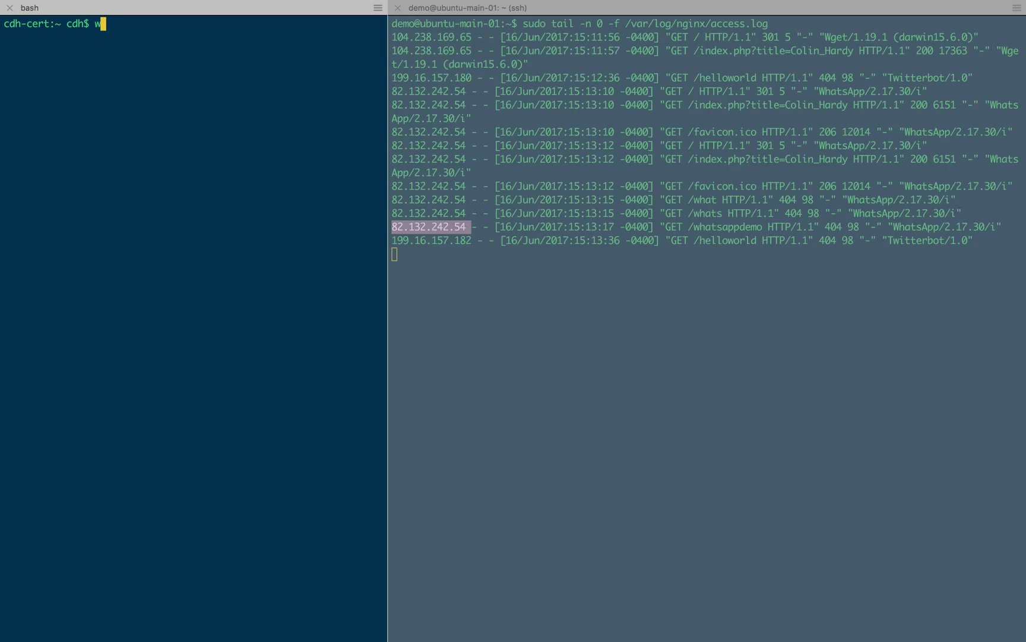
pyautogui.write('hois')
pyautogui.press('super+v')
pyautogui.press('Return')
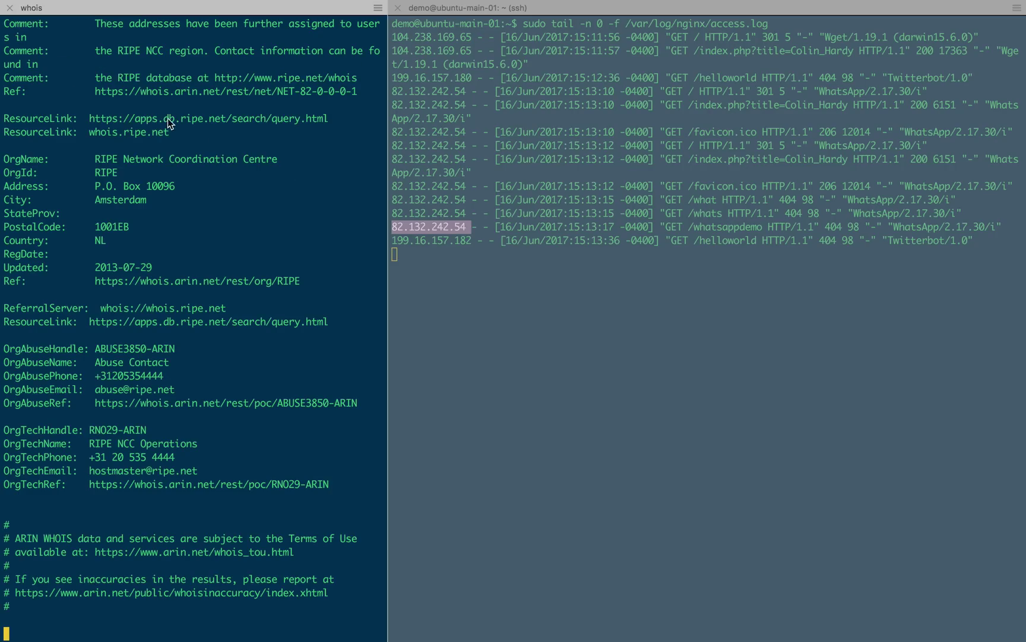
pyautogui.scroll(8, 119, 142)
pyautogui.scroll(-6, 99, 155)
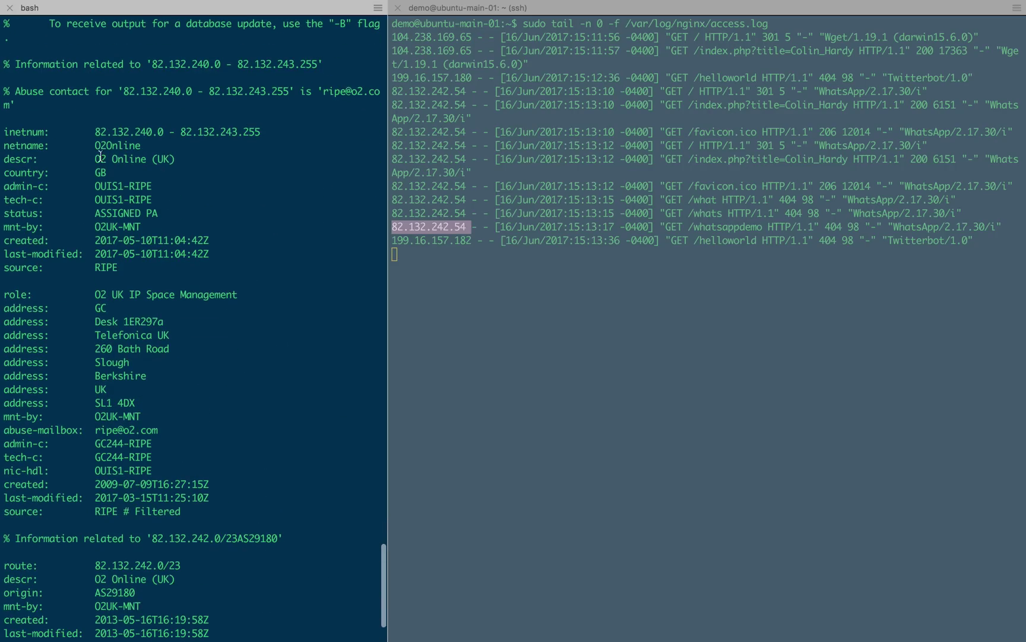
pyautogui.moveTo(100, 155)
pyautogui.mouseDown()
pyautogui.moveTo(161, 214)
pyautogui.moveTo(152, 335)
pyautogui.mouseUp()
pyautogui.scroll(-3, 170, 379)
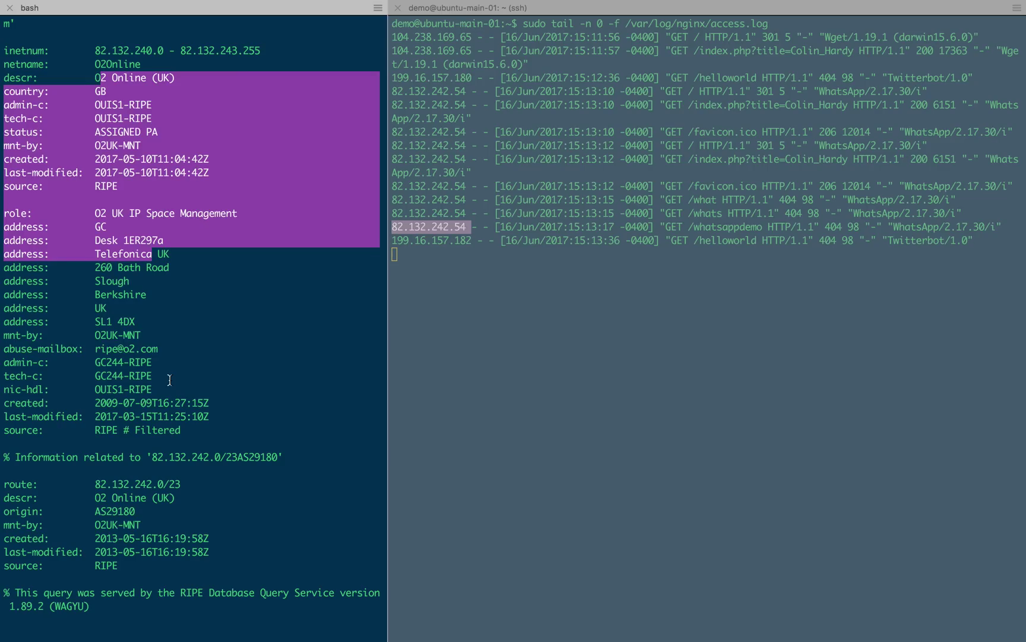
# Select the WhatsApp/2.17.30/i user agent on the /whats line in the ssh log pane
pyautogui.click(513, 387)
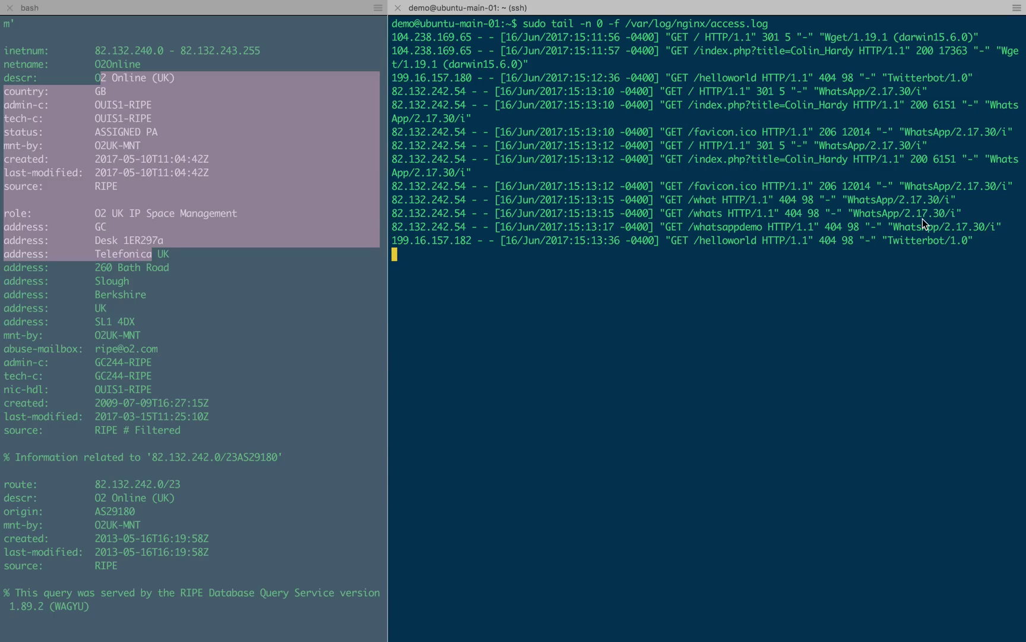
pyautogui.moveTo(958, 213); pyautogui.dragTo(852, 219)
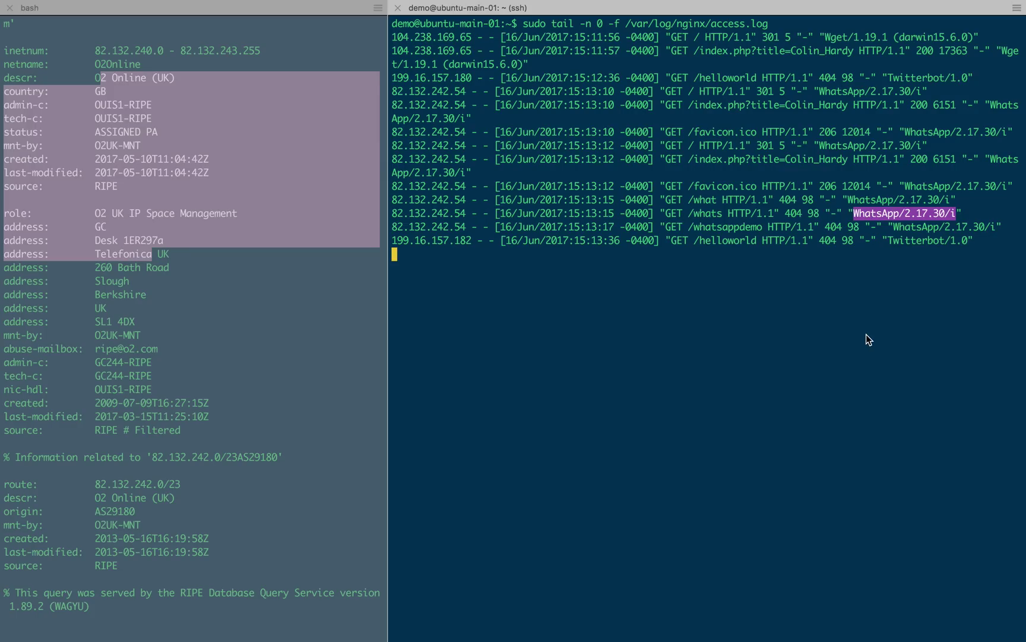
pyautogui.moveTo(812, 2)
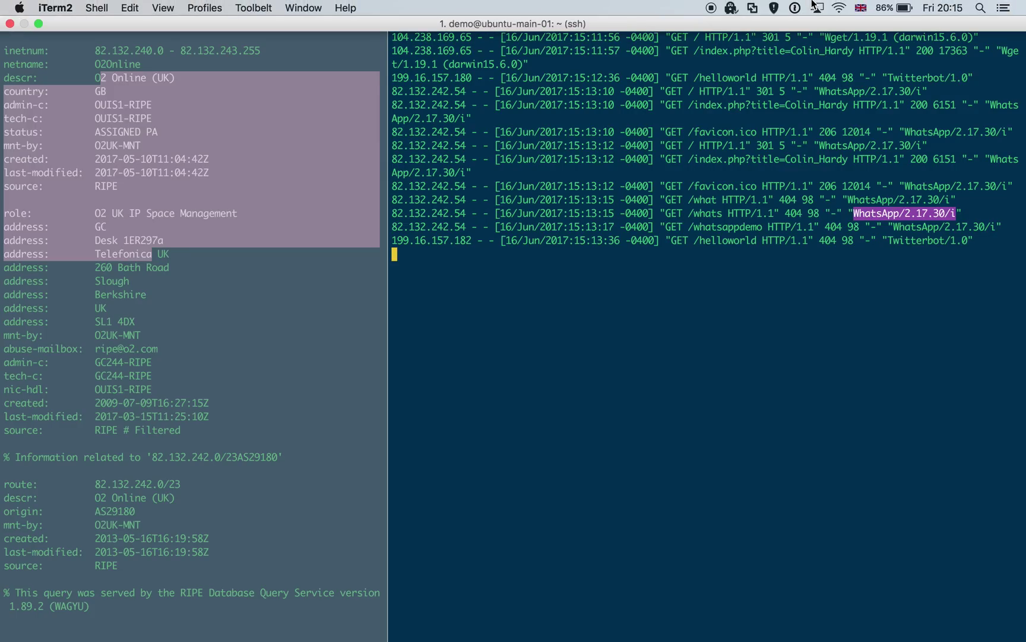